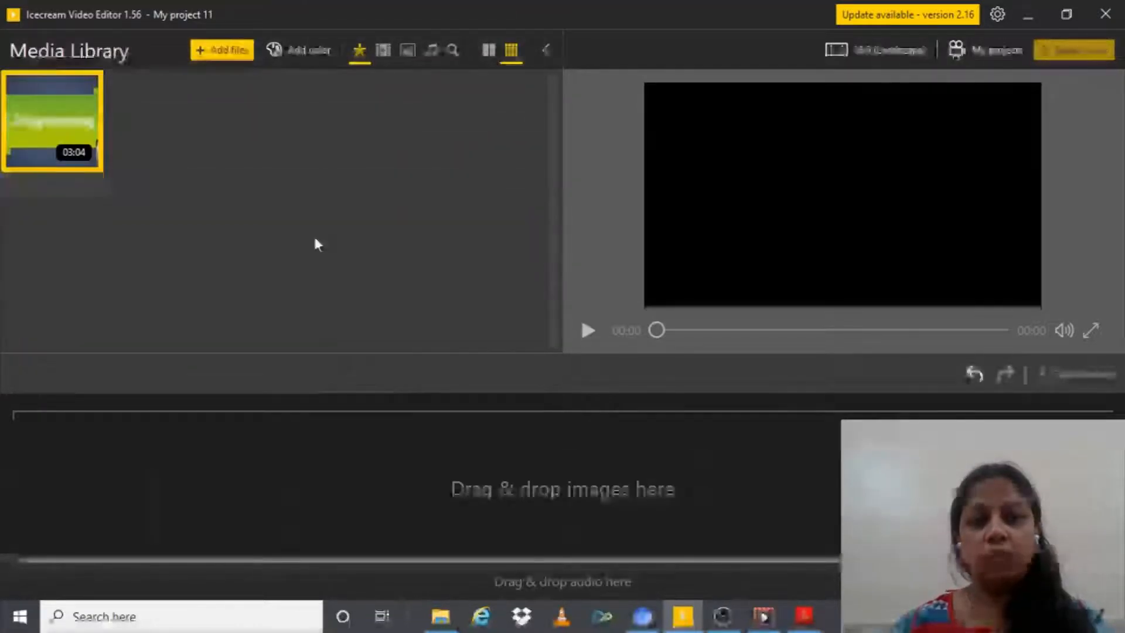
Step: Place the C Programming video from the media library on the timeline
mouse_move(73, 132)
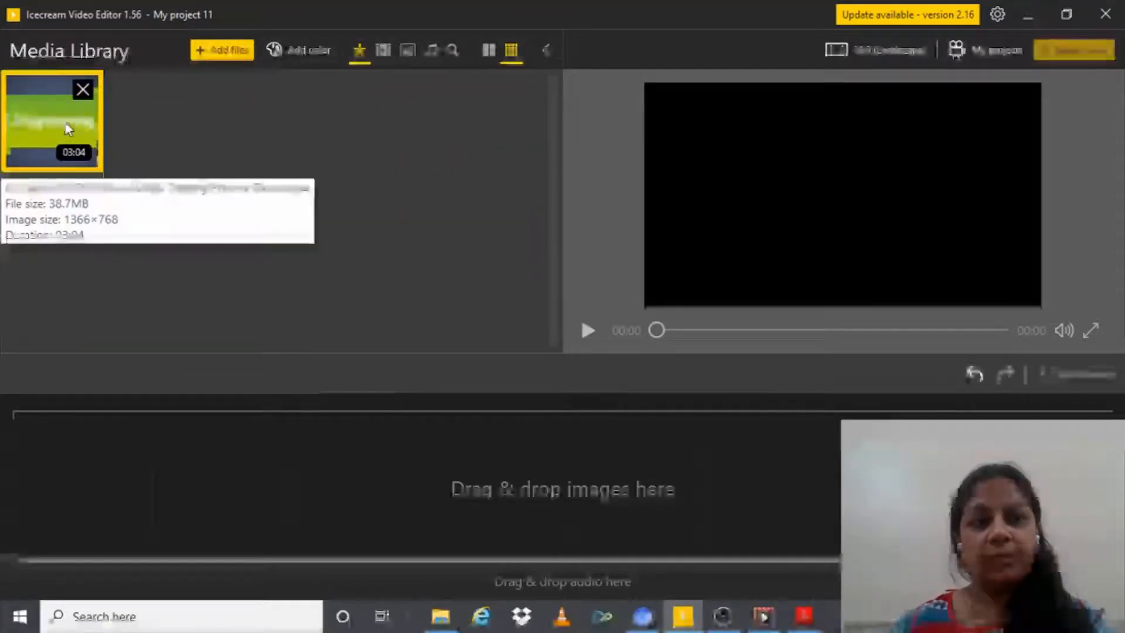
left_click_drag(71, 135, 82, 452)
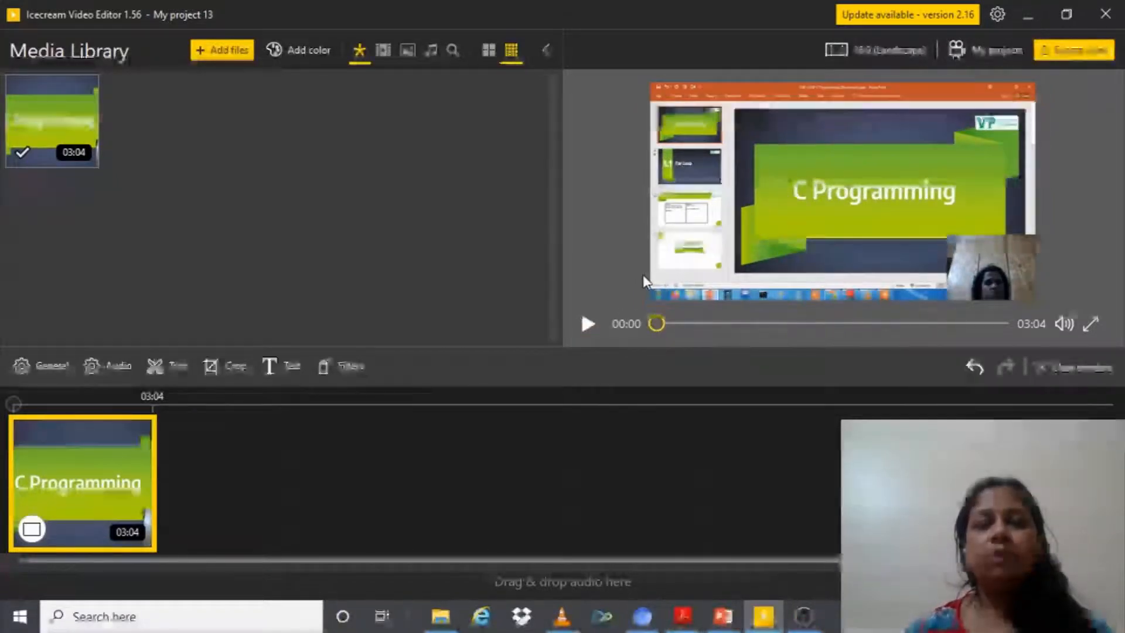
Step: Preview the clip up to 00:21 and set its trim start to 00:21
left_click(588, 321)
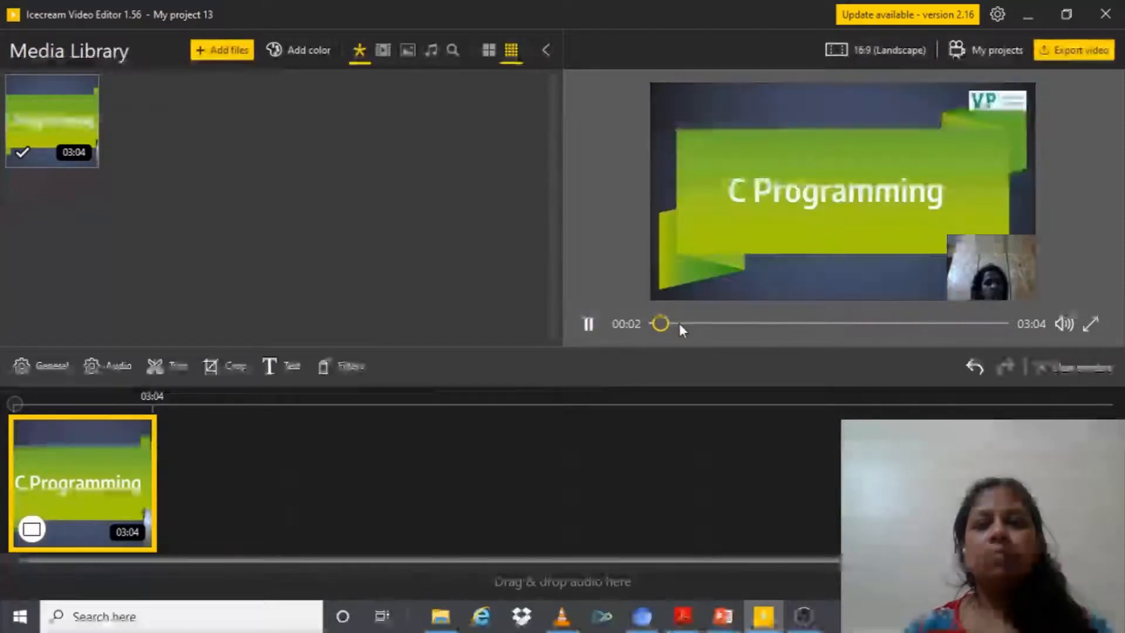
left_click(680, 323)
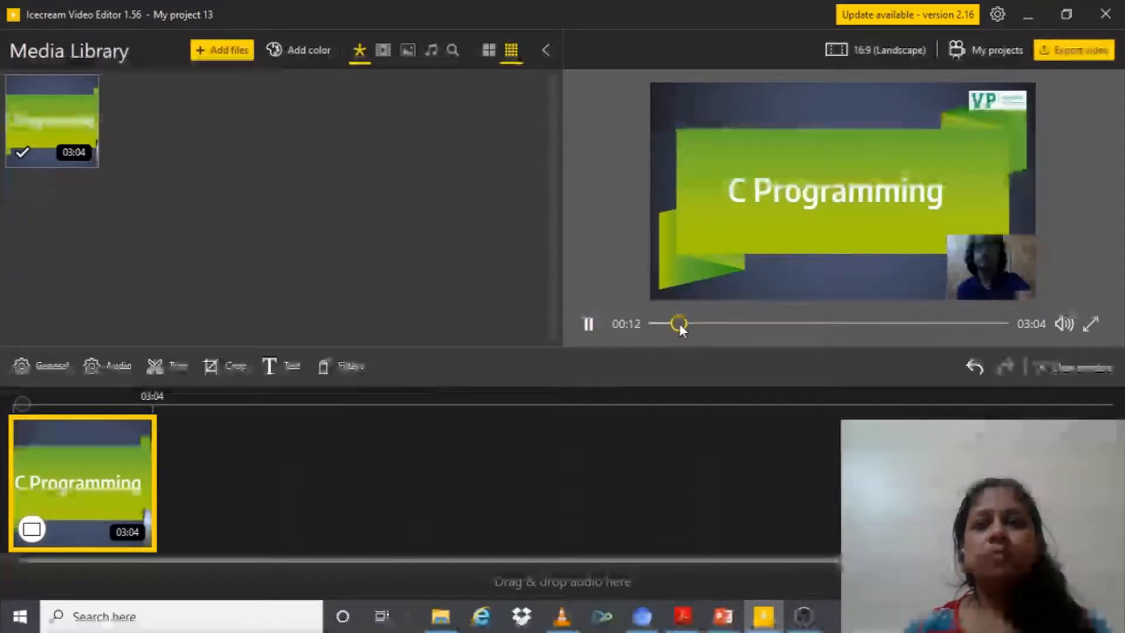
left_click(708, 323)
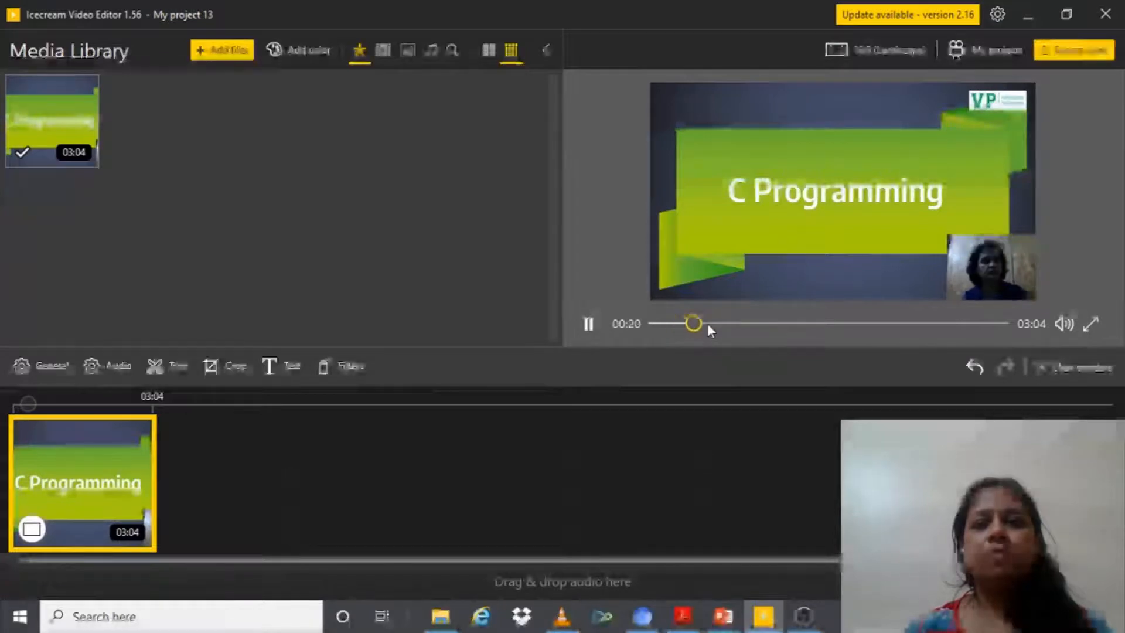
left_click(708, 324)
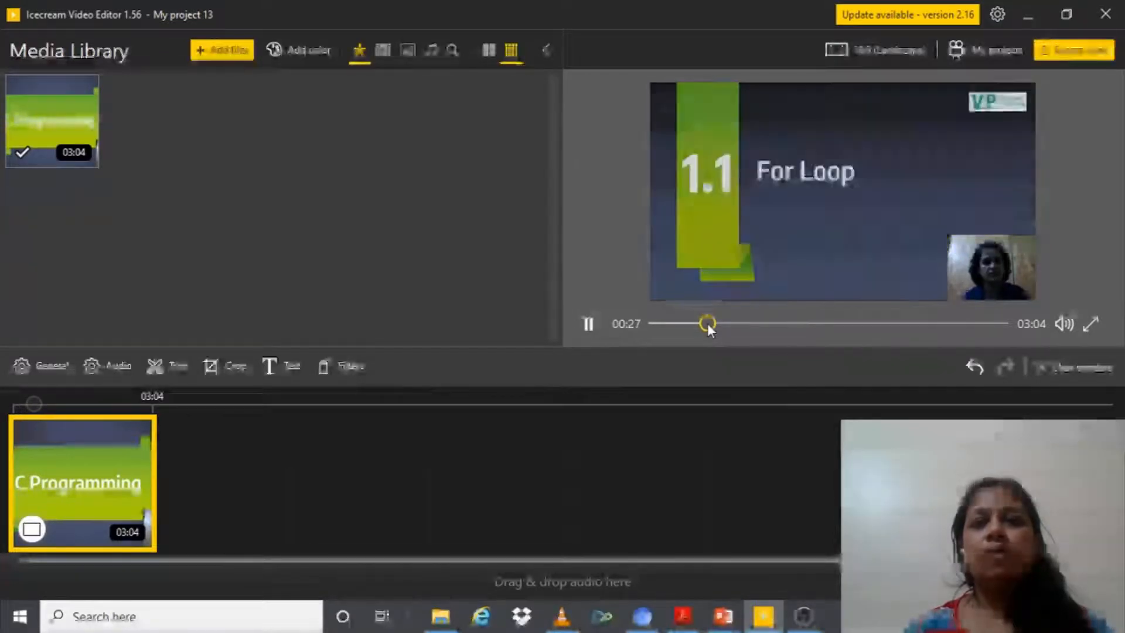
left_click(696, 324)
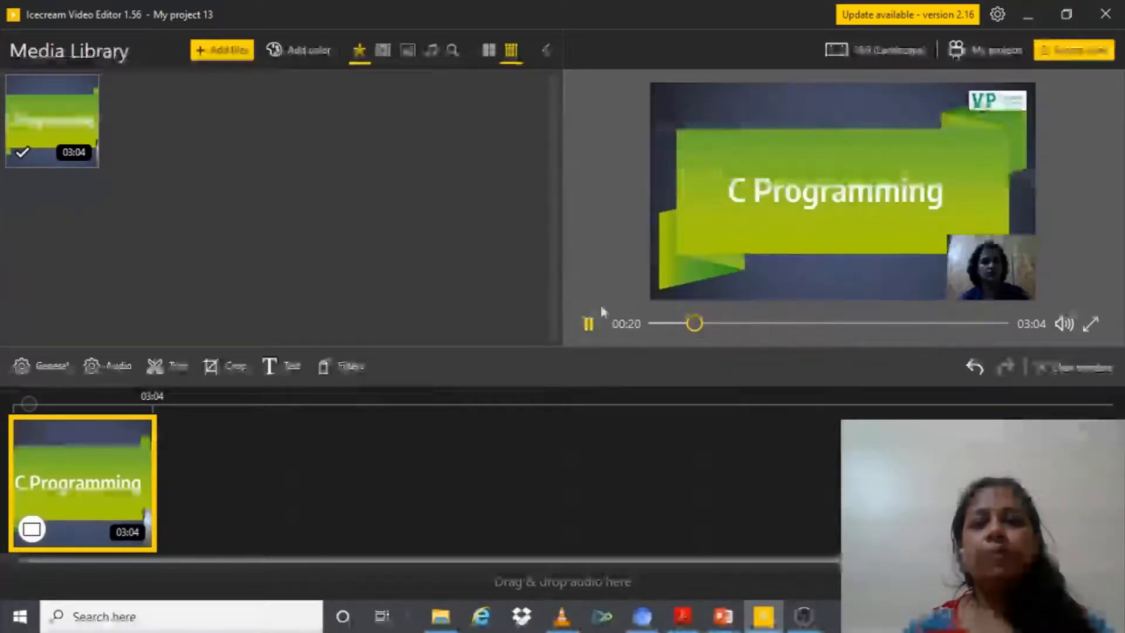
left_click(589, 322)
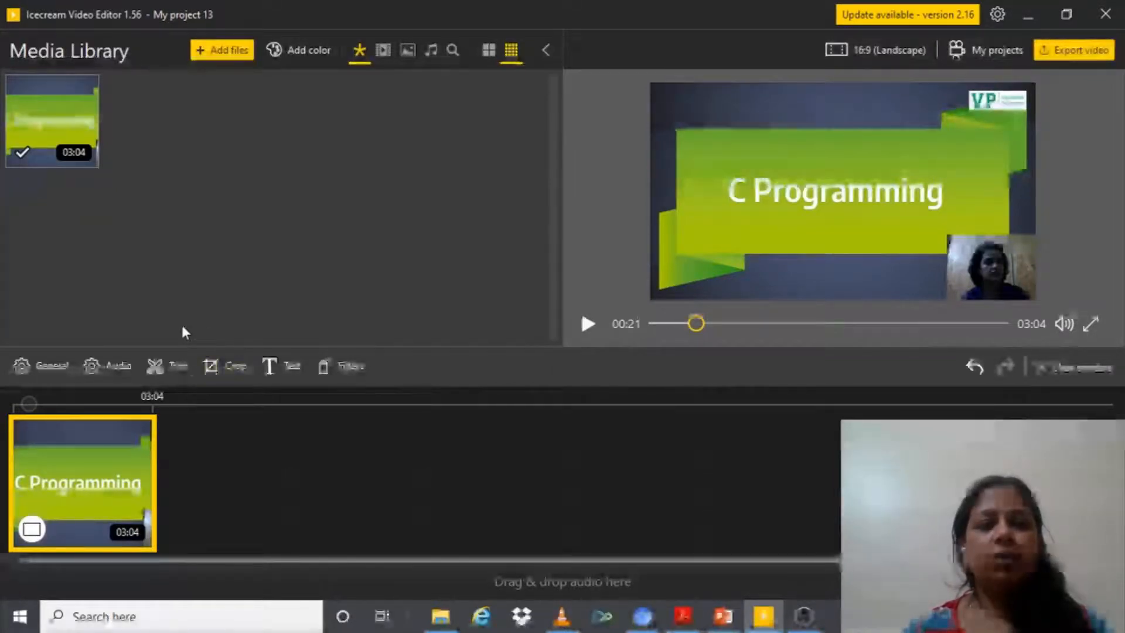
left_click(168, 370)
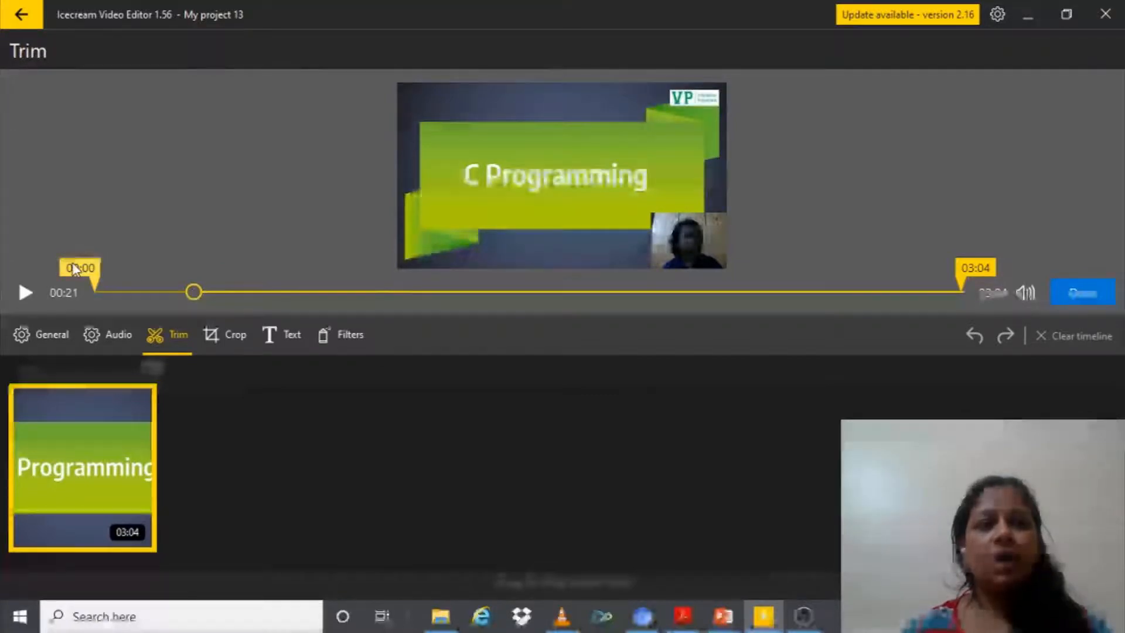
left_click_drag(77, 270, 172, 272)
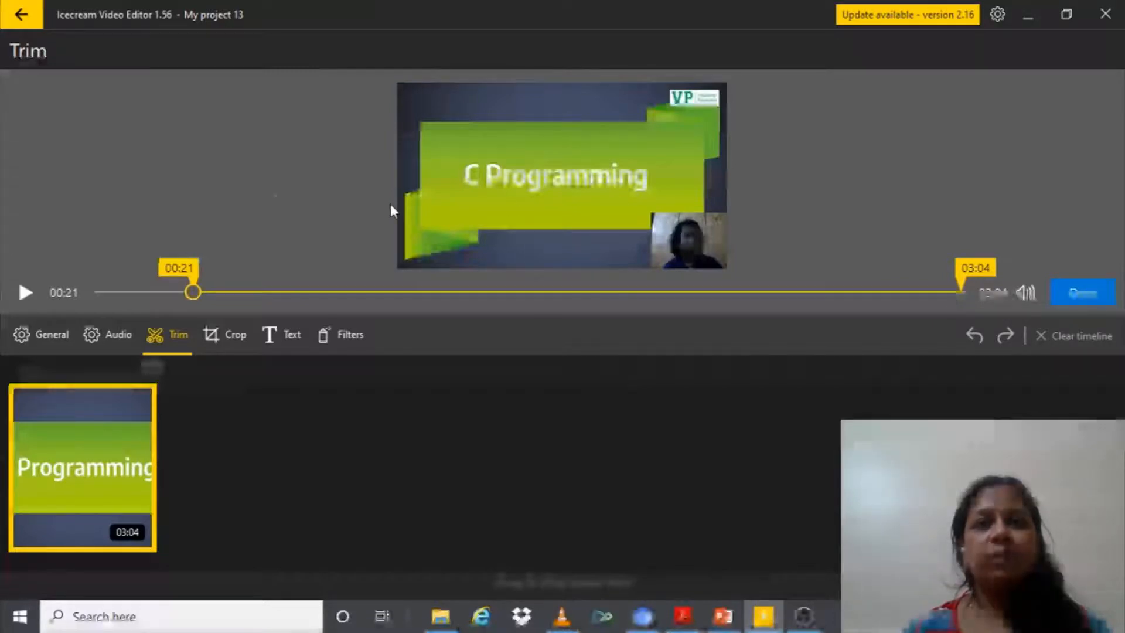
Step: Preview the end of the clip, set its trim end to 02:57 and apply the trim
left_click(939, 293)
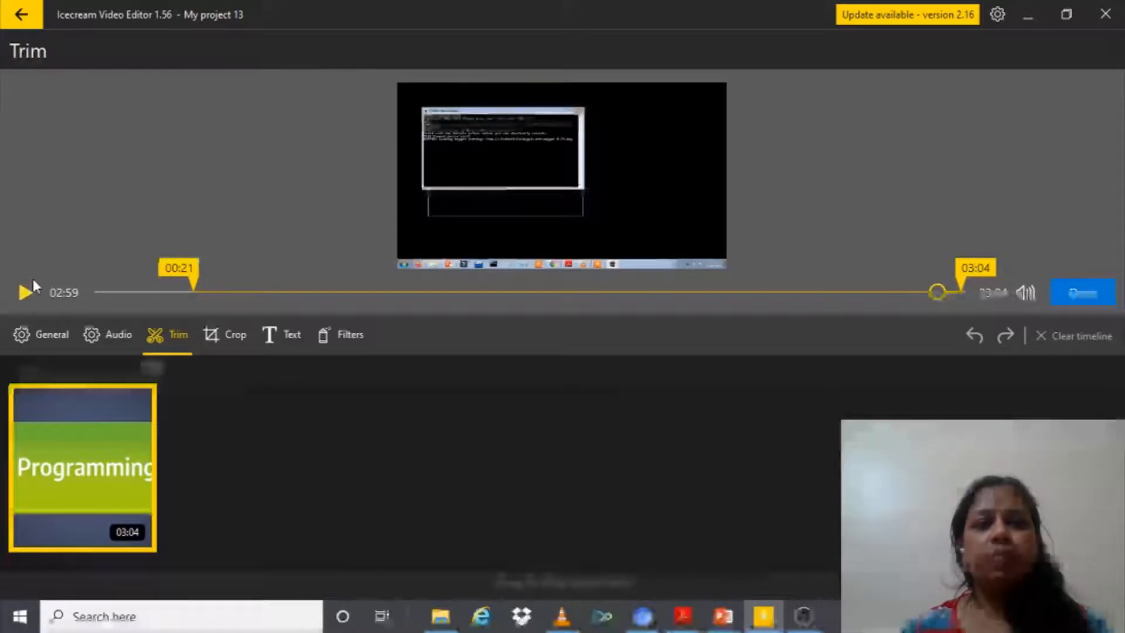
left_click(26, 292)
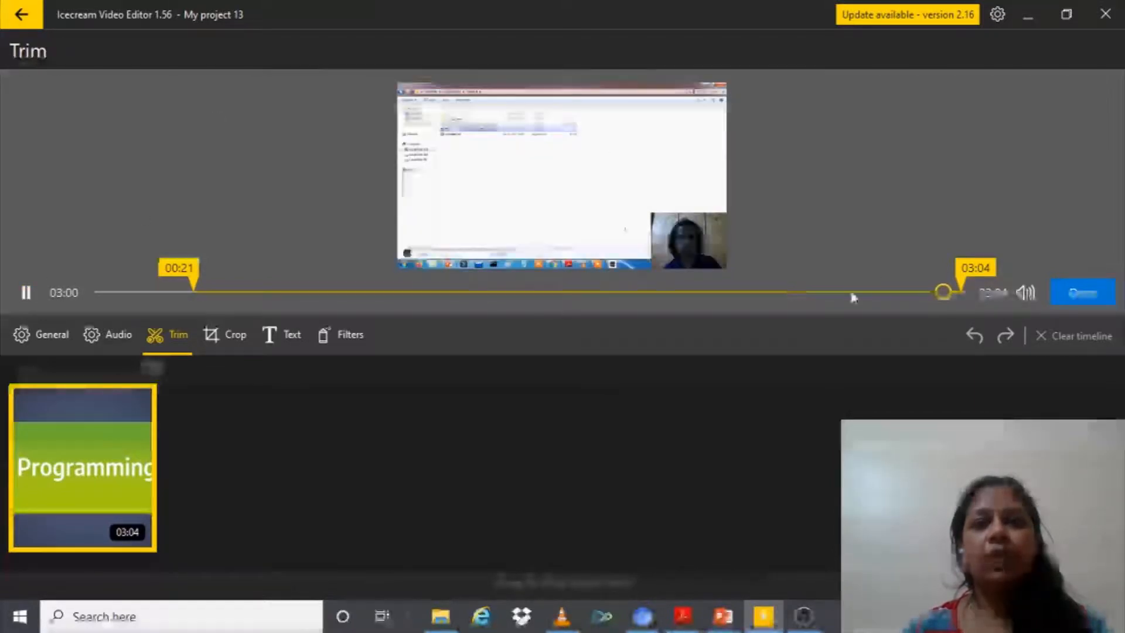
left_click(908, 292)
left_click_drag(907, 293, 904, 294)
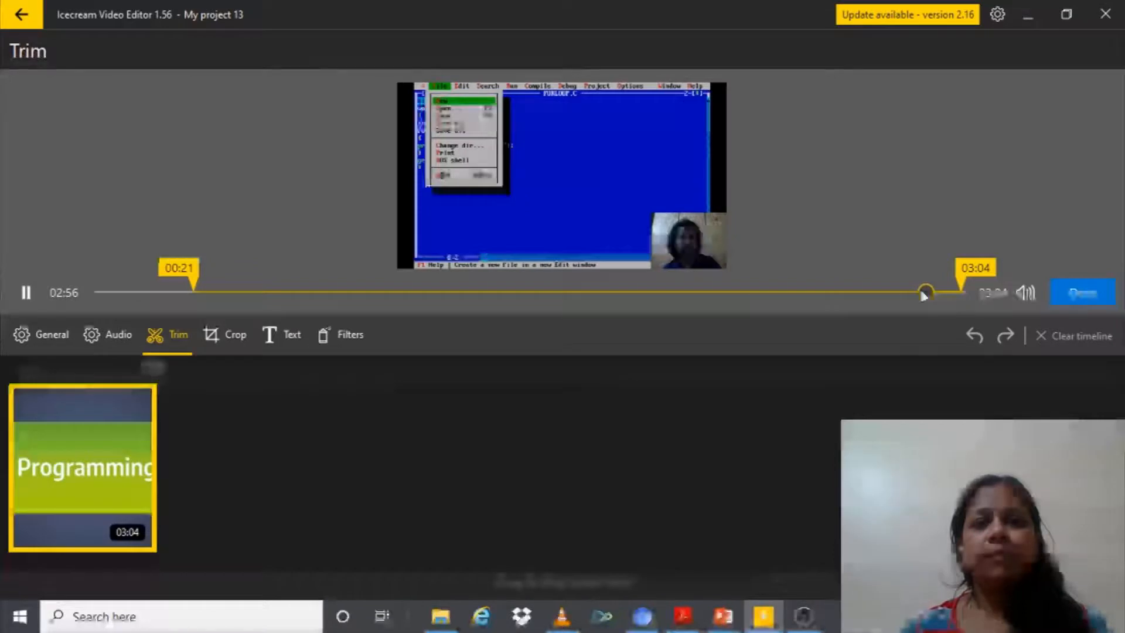
left_click(967, 275)
left_click_drag(966, 275, 929, 271)
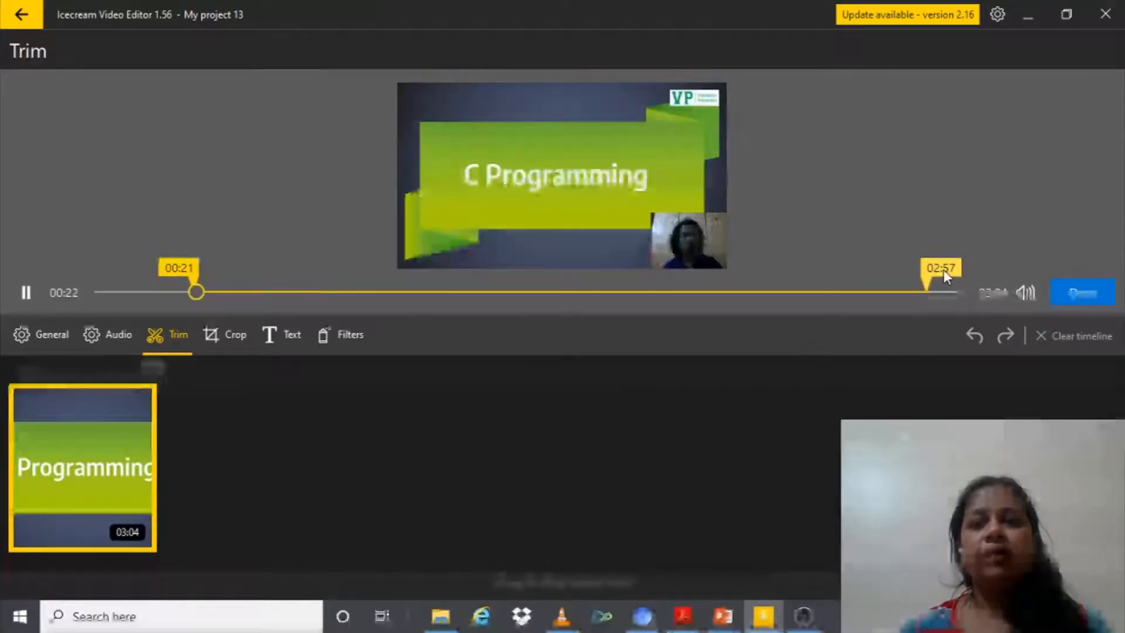
left_click(1077, 295)
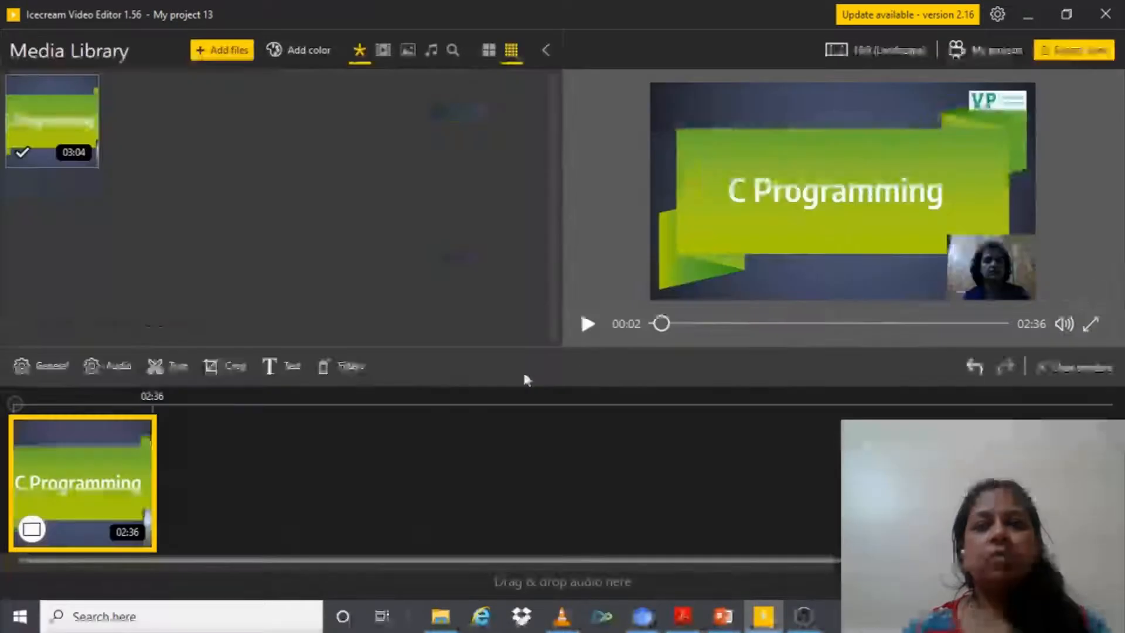
Step: Crop the trimmed clip with the project aspect ratio kept, sizing the crop frame to almost the whole picture
mouse_move(68, 155)
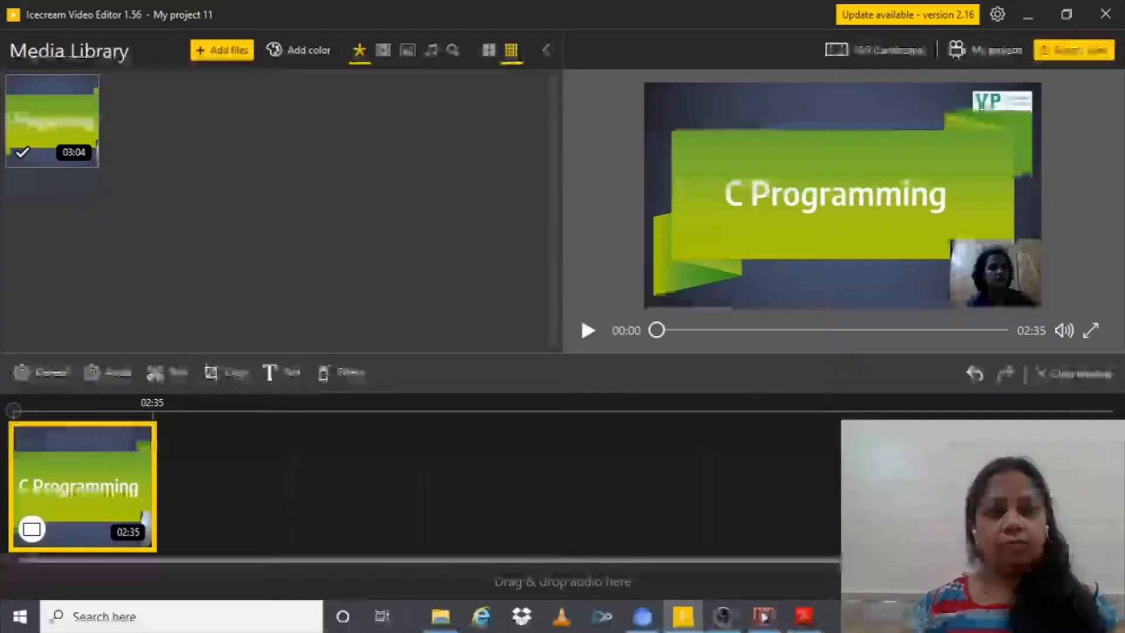
left_click(214, 374)
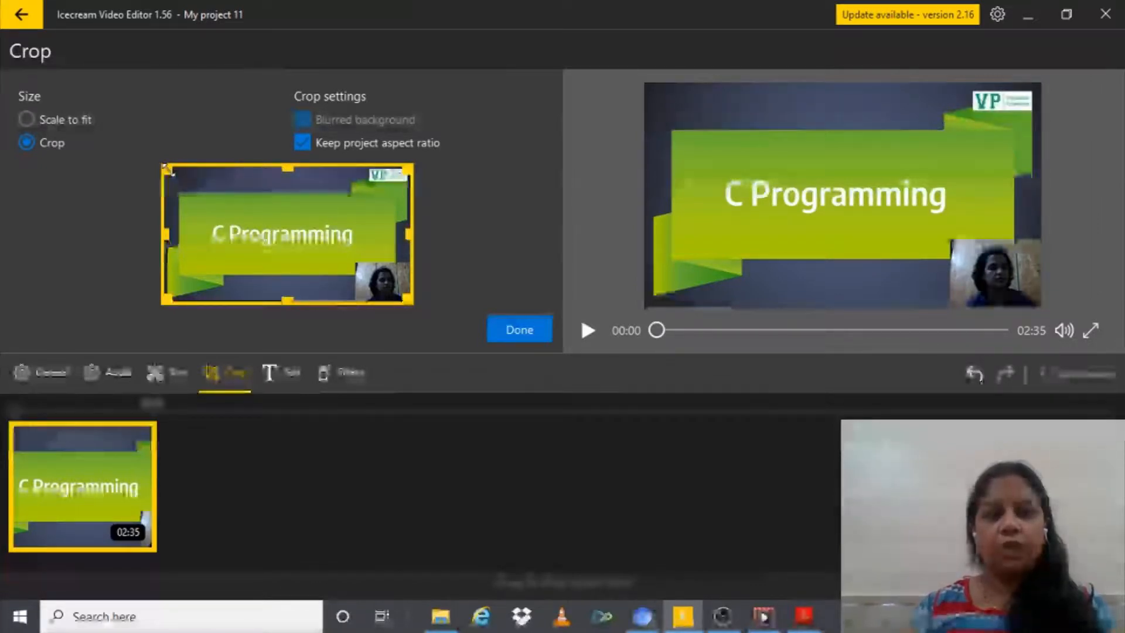
left_click_drag(175, 179, 189, 156)
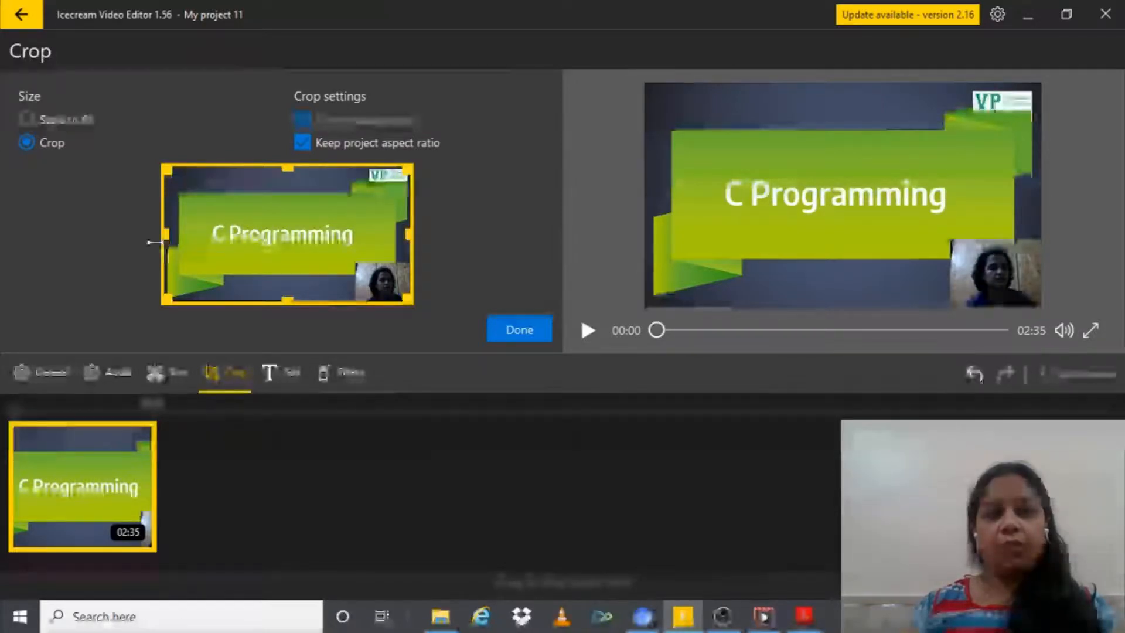
left_click_drag(153, 242, 168, 242)
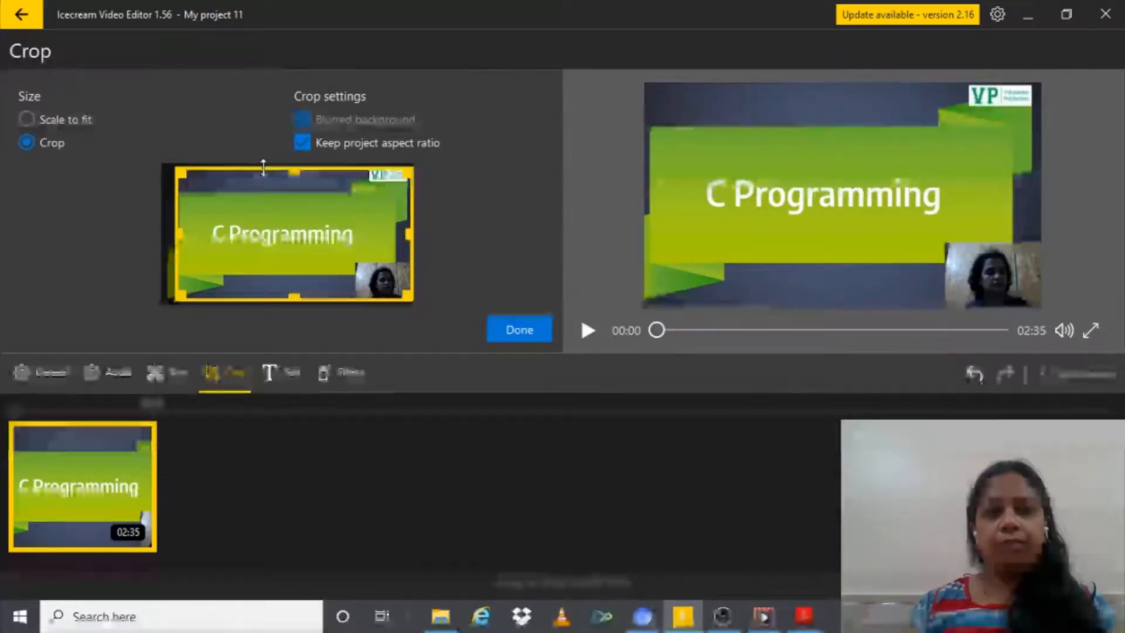
left_click_drag(263, 167, 263, 164)
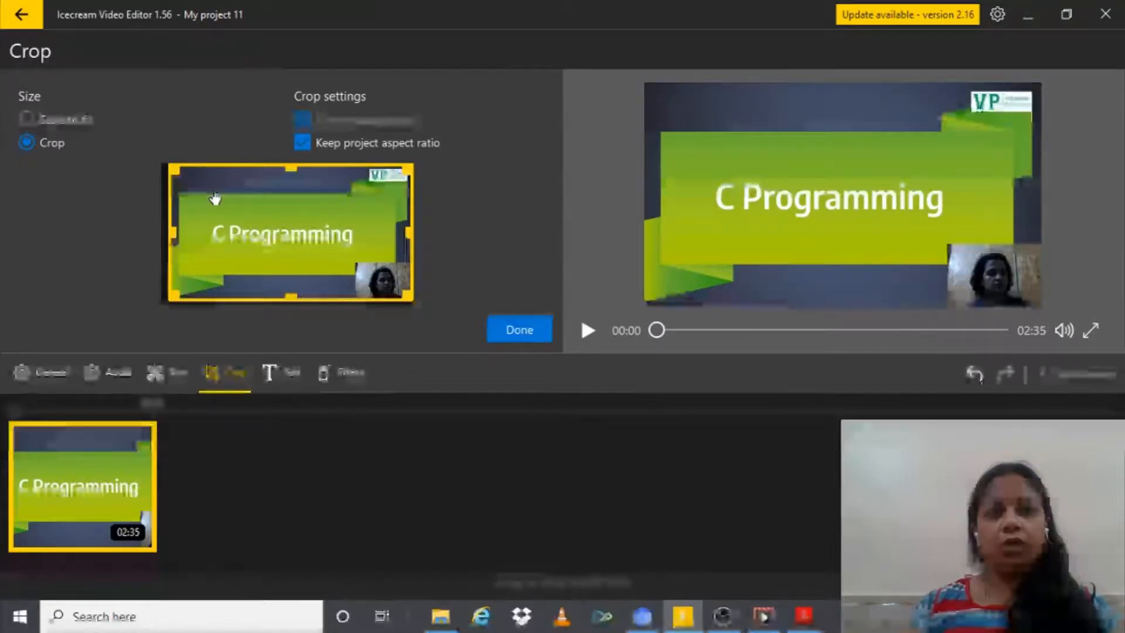
left_click_drag(175, 170, 214, 196)
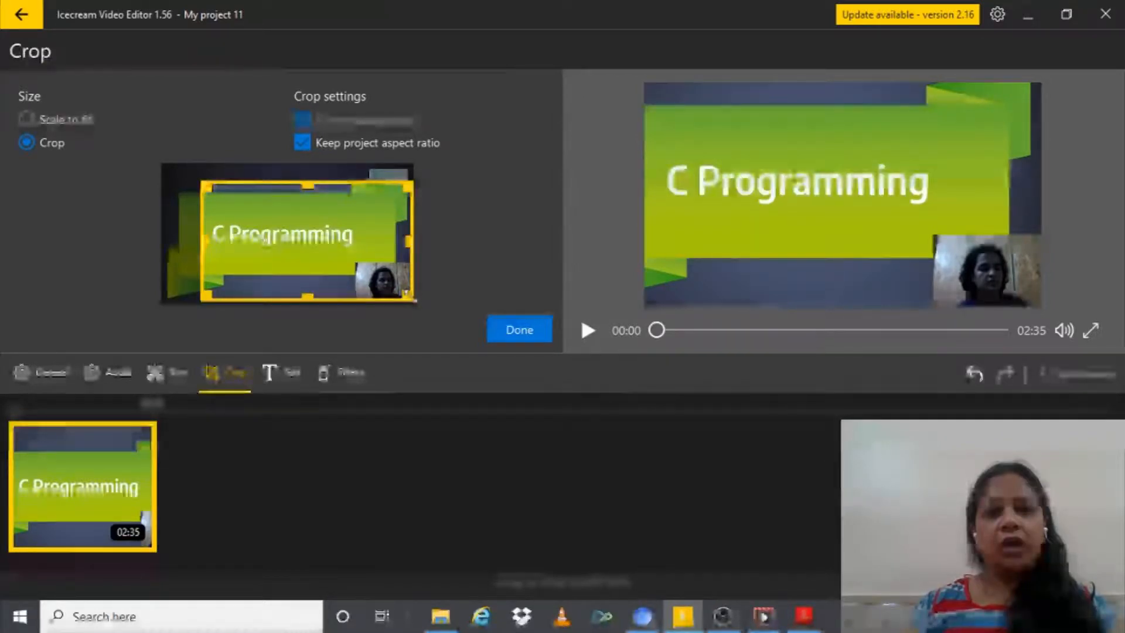
left_click_drag(410, 297, 353, 270)
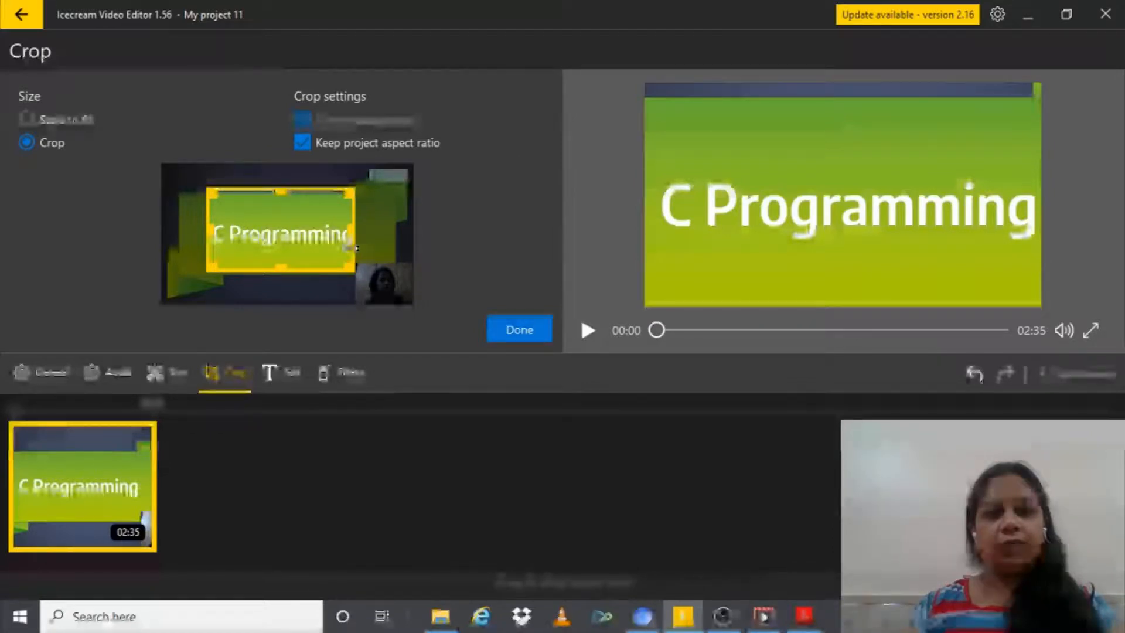
left_click_drag(355, 248, 413, 250)
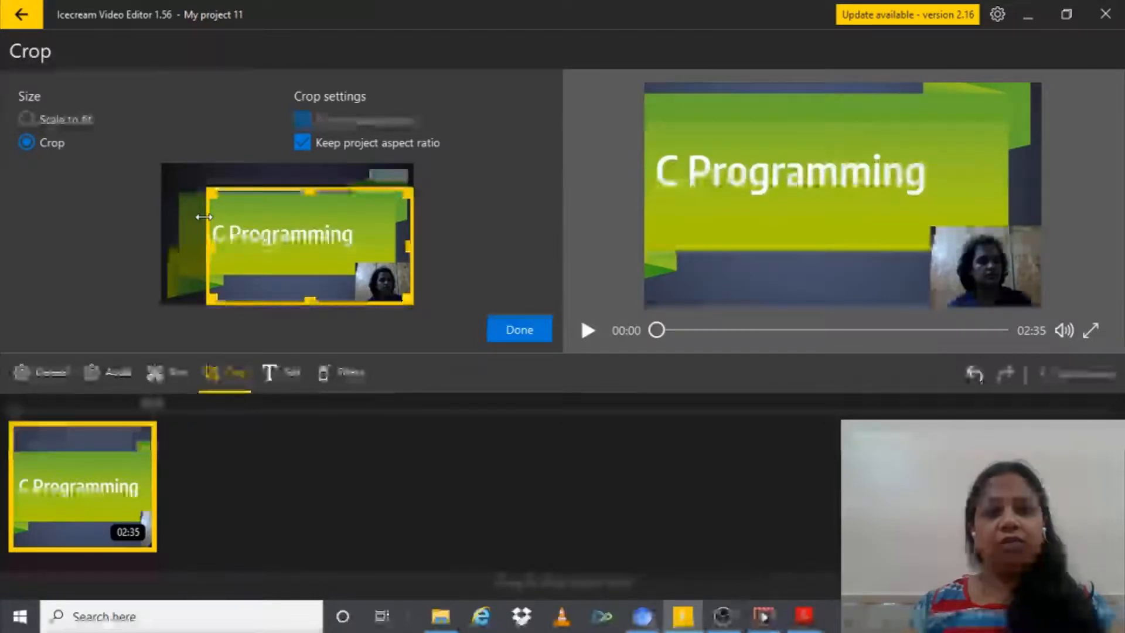
left_click_drag(204, 217, 148, 156)
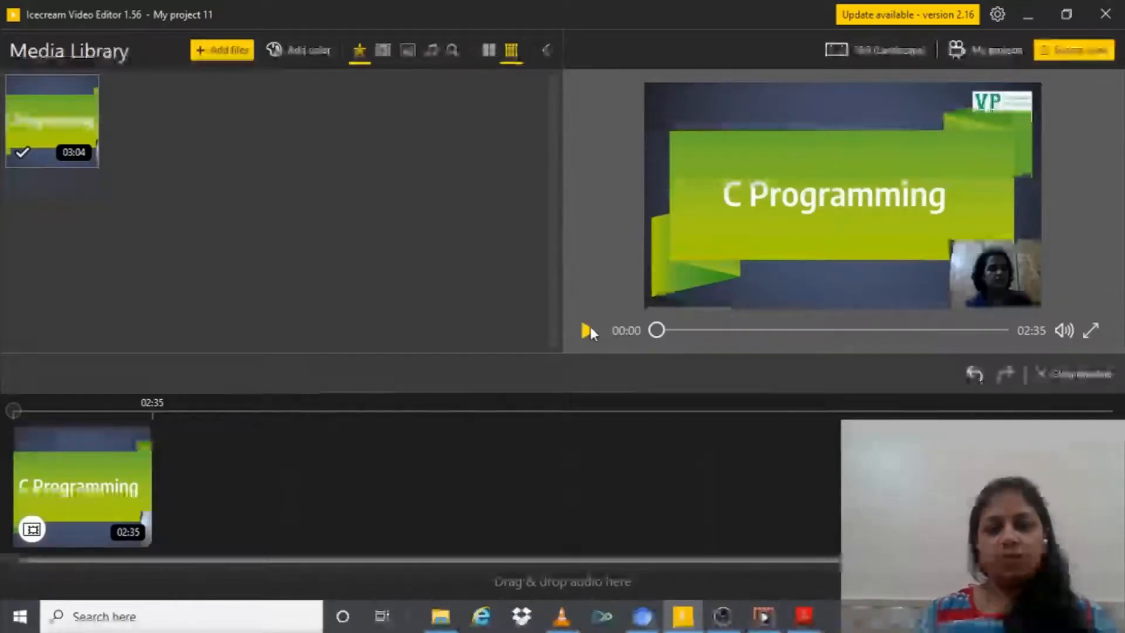
Step: Play the cropped clip in the preview, skip ahead and pause it at 00:19
left_click(587, 331)
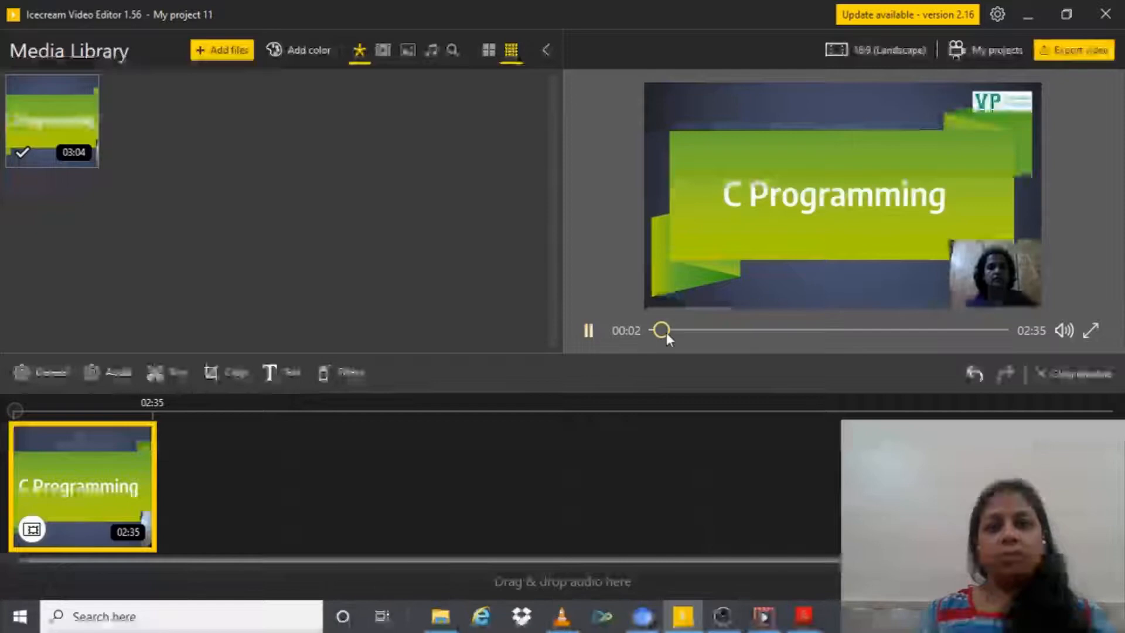
left_click_drag(667, 332, 678, 332)
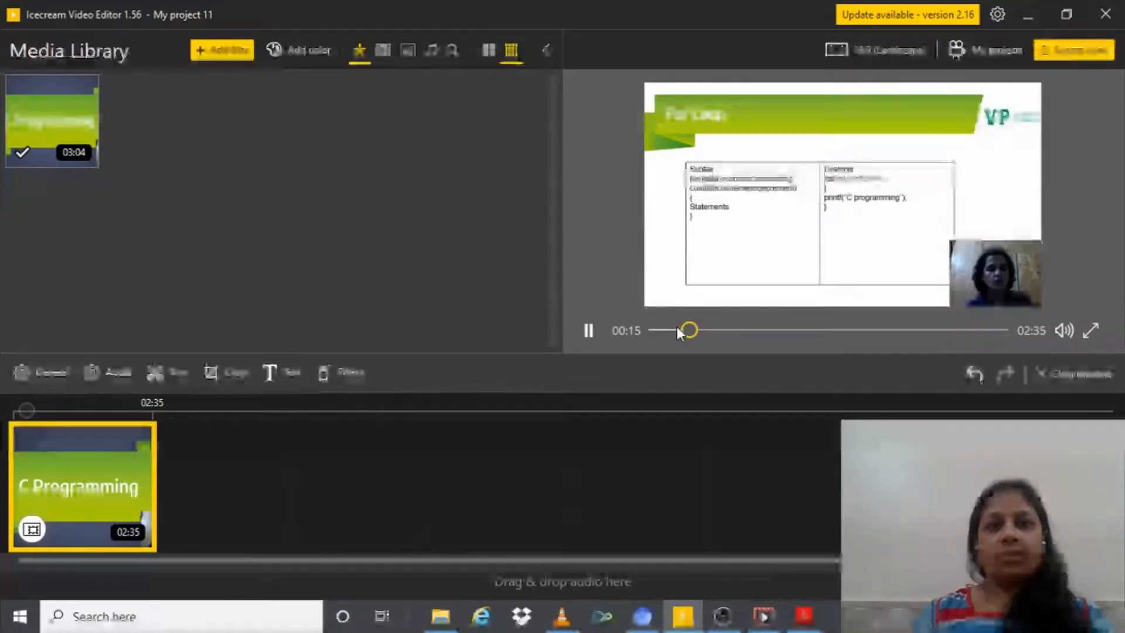
left_click(589, 330)
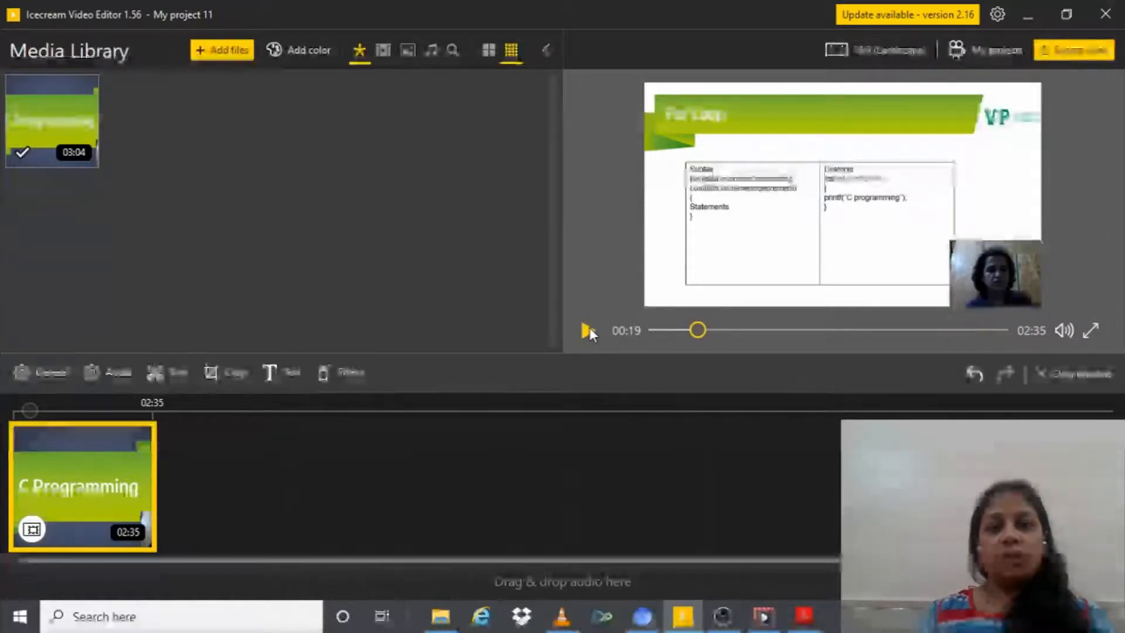
Step: Import the audio file "recordfor lecture" from the Video Training folder and place it on the audio track
left_click(222, 50)
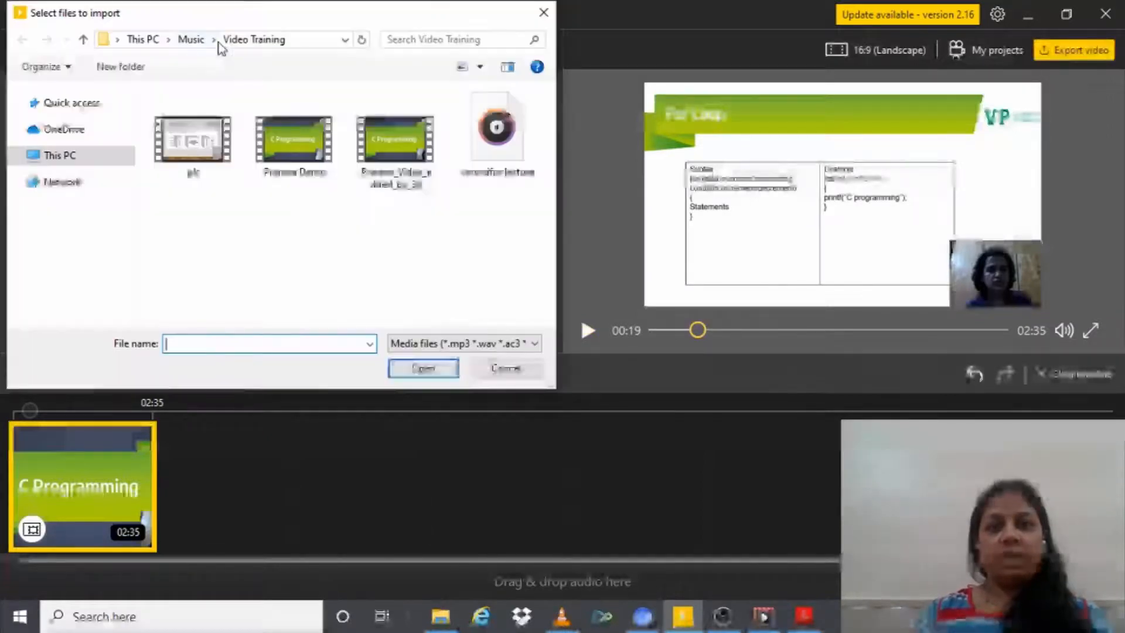
left_click(499, 154)
left_click(423, 368)
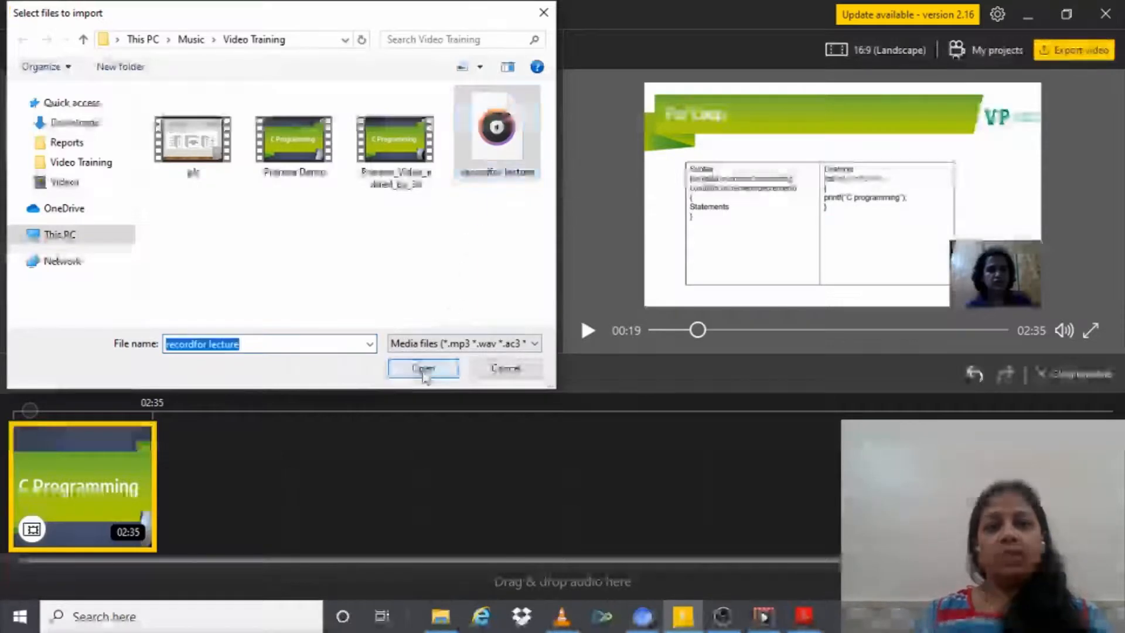
mouse_move(180, 117)
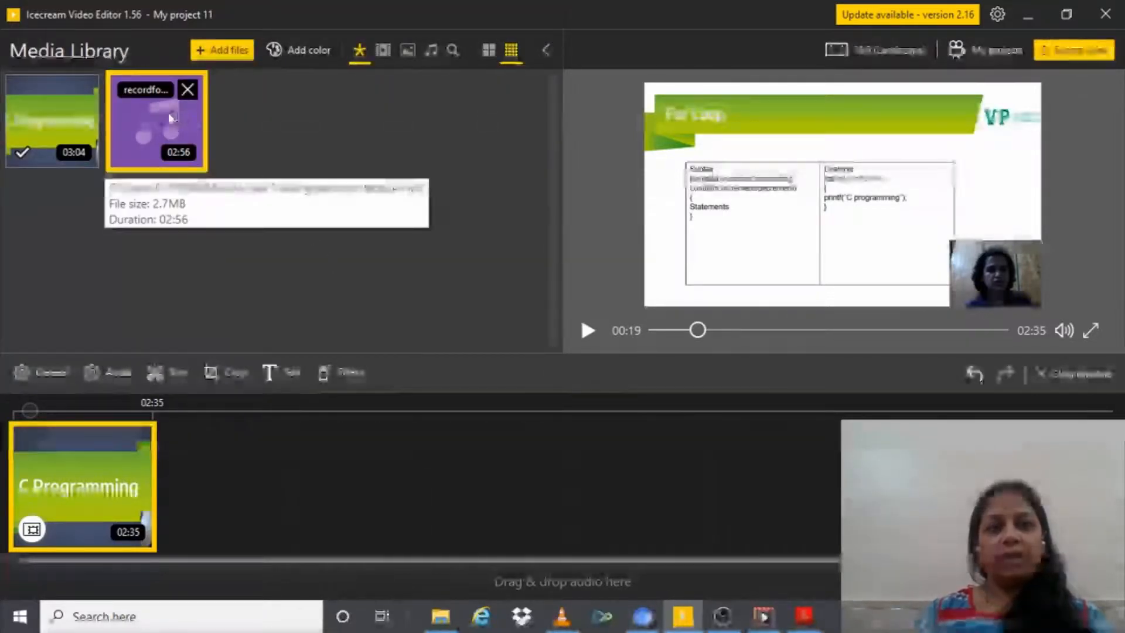
left_click_drag(167, 112, 252, 586)
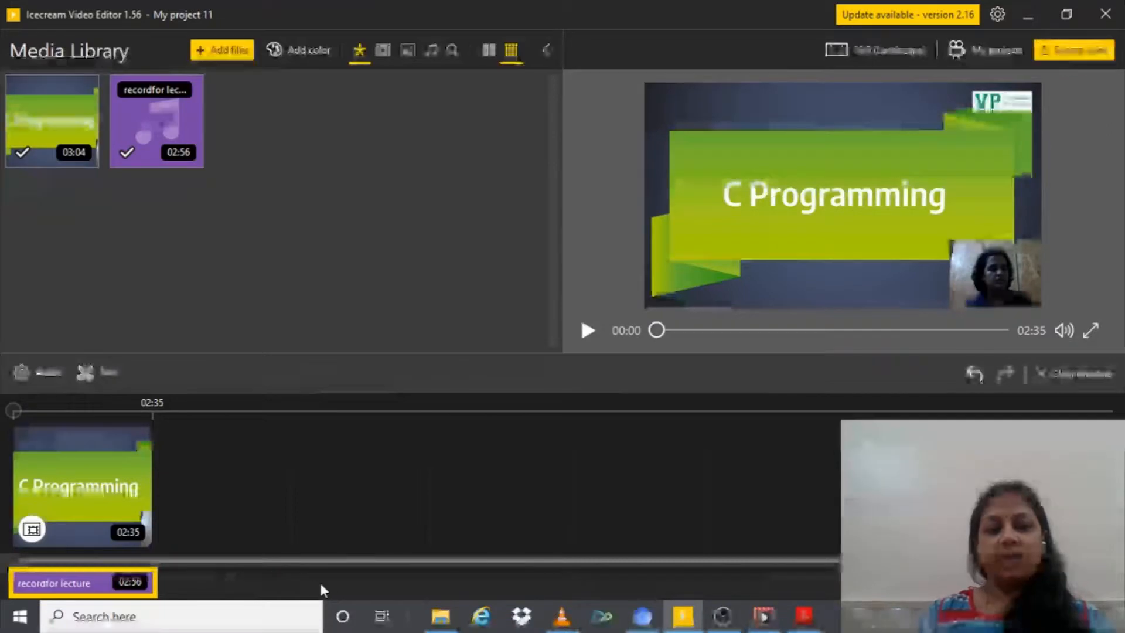
Step: Raise the volume of the "recordfor lecture" audio to 197% and apply the audio settings
left_click(36, 380)
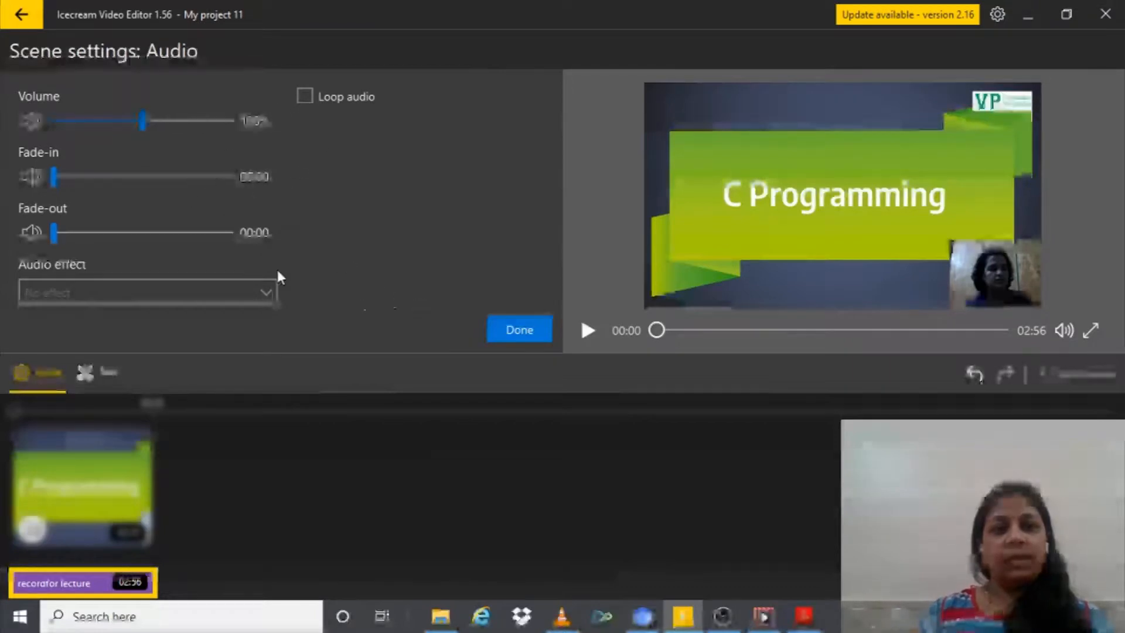
left_click(227, 119)
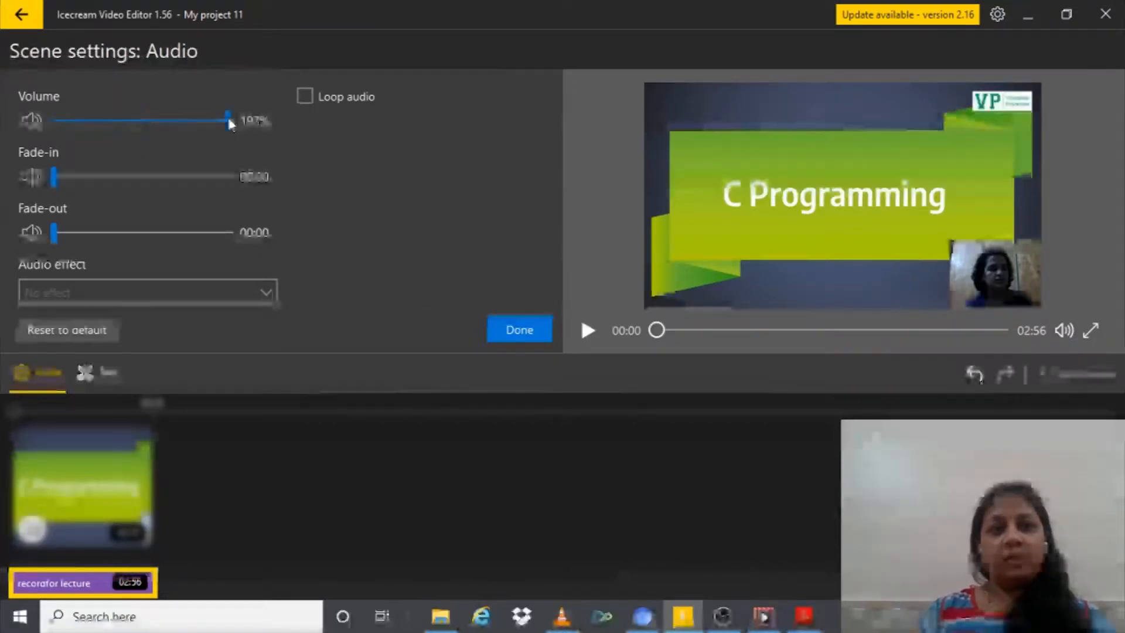
left_click(506, 328)
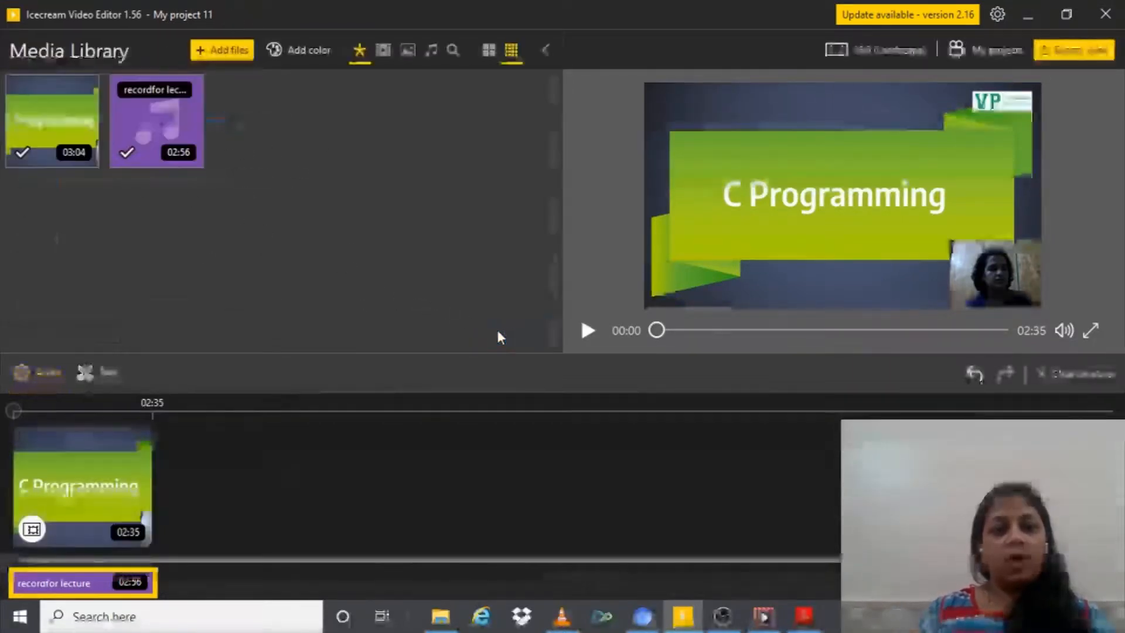
Step: Turn off the original audio of the C Programming video clip in its scene audio settings and apply the change
left_click(91, 445)
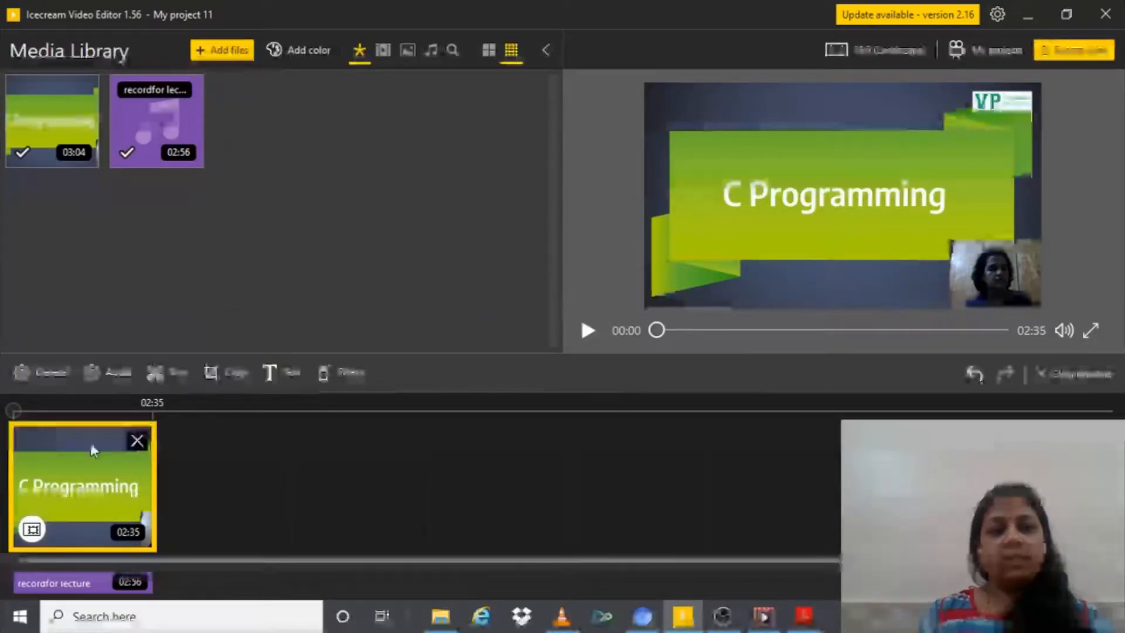
left_click(105, 371)
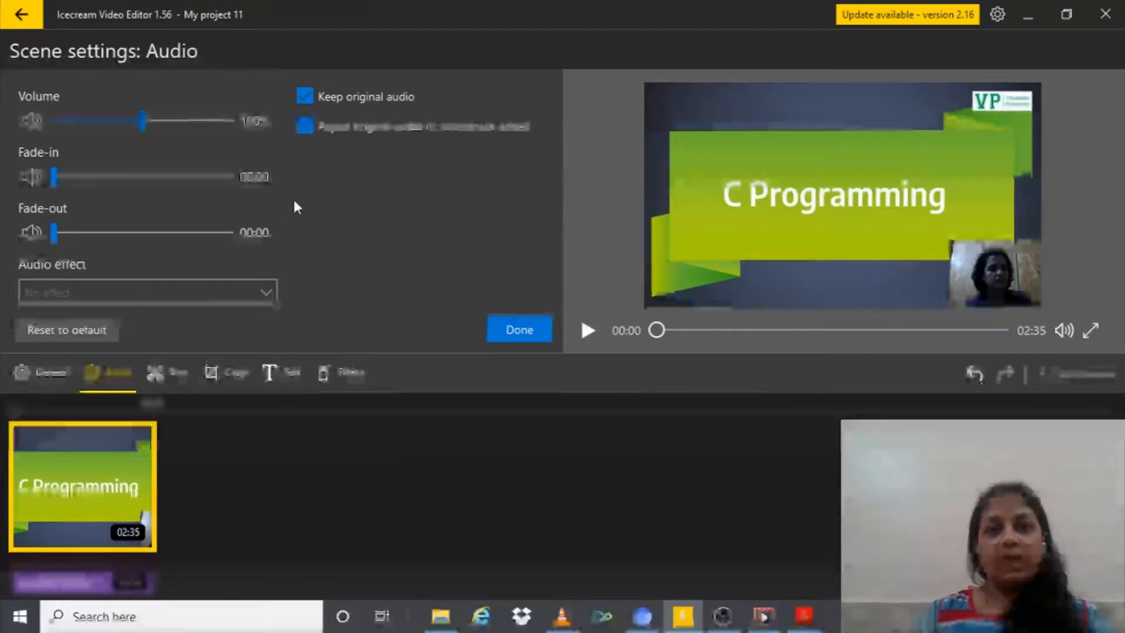
left_click(309, 96)
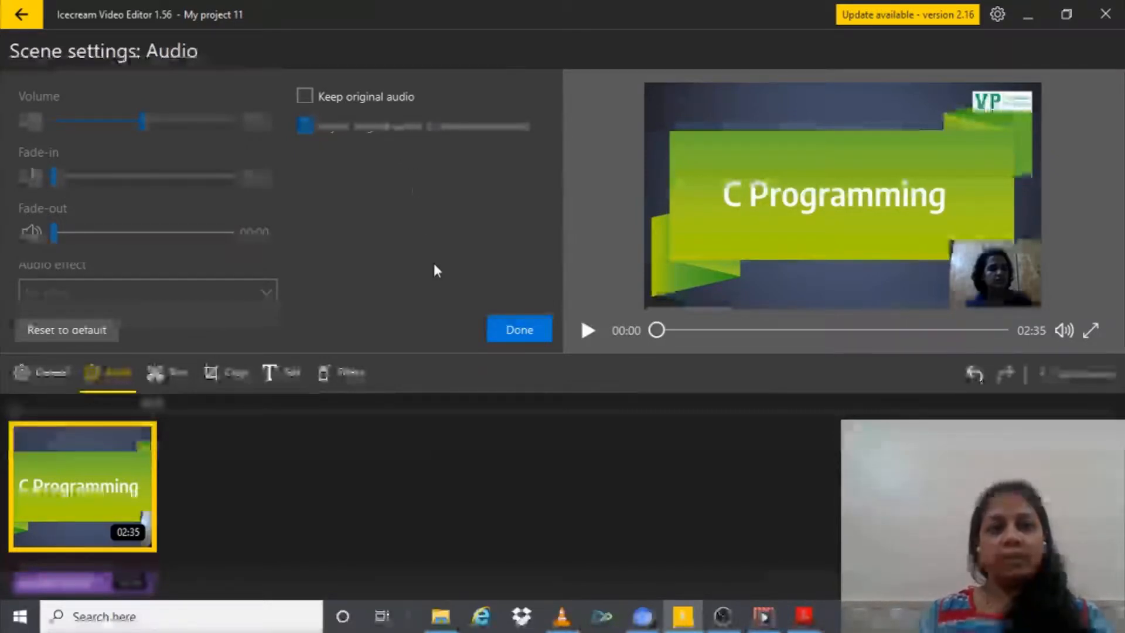
left_click(508, 328)
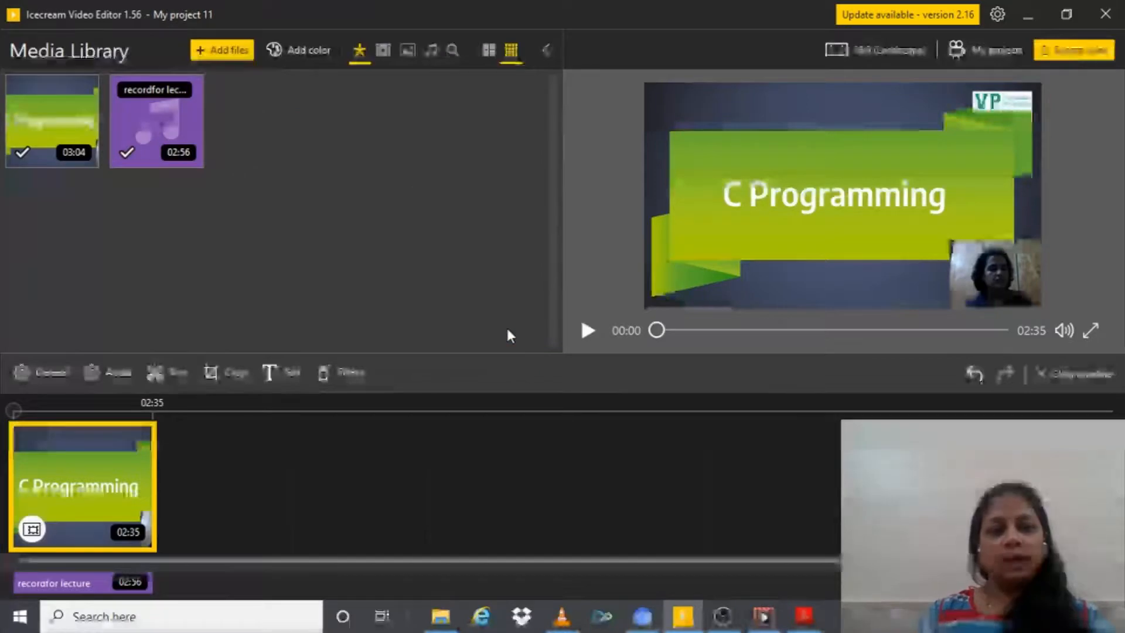
Step: Play the project from the start to check the replaced audio, skip ahead twice and pause at 00:25
left_click(586, 331)
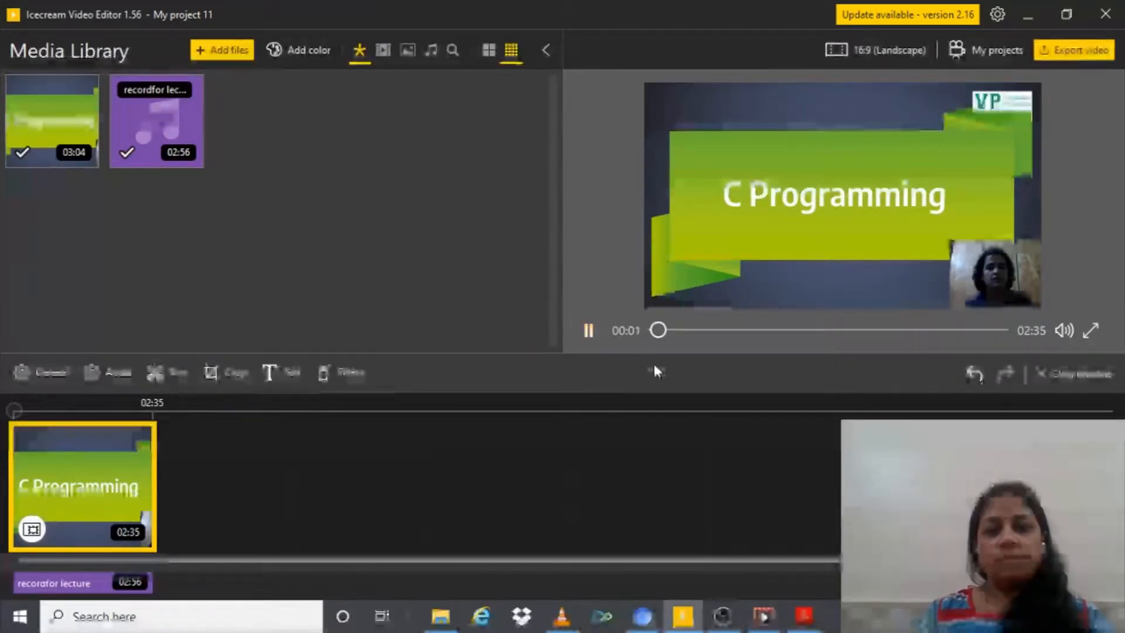
left_click(673, 330)
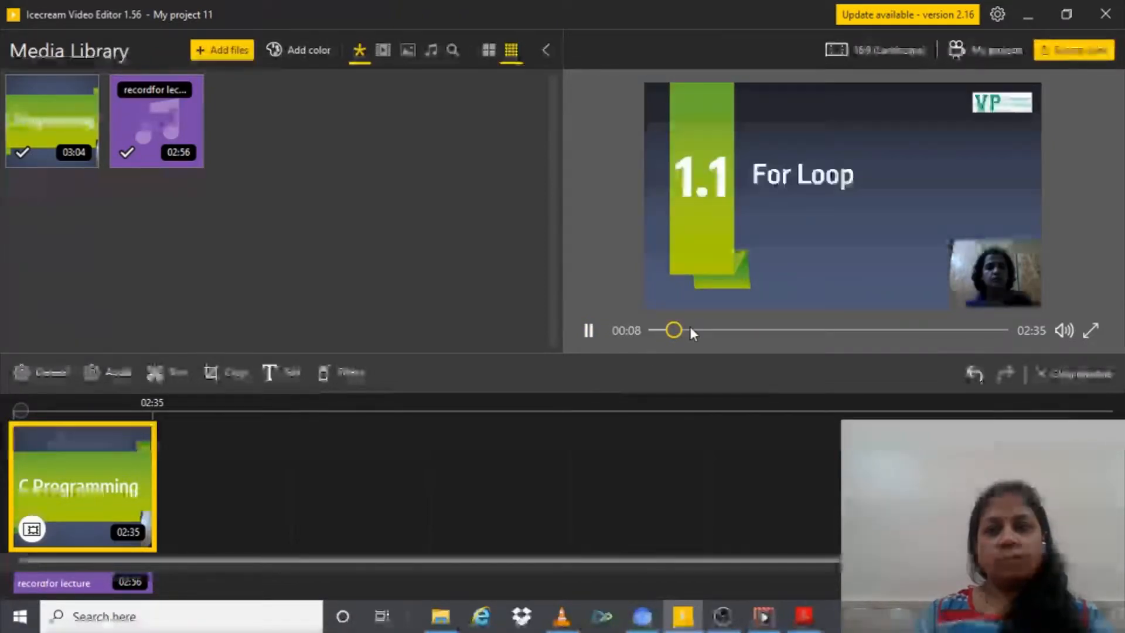
left_click(692, 330)
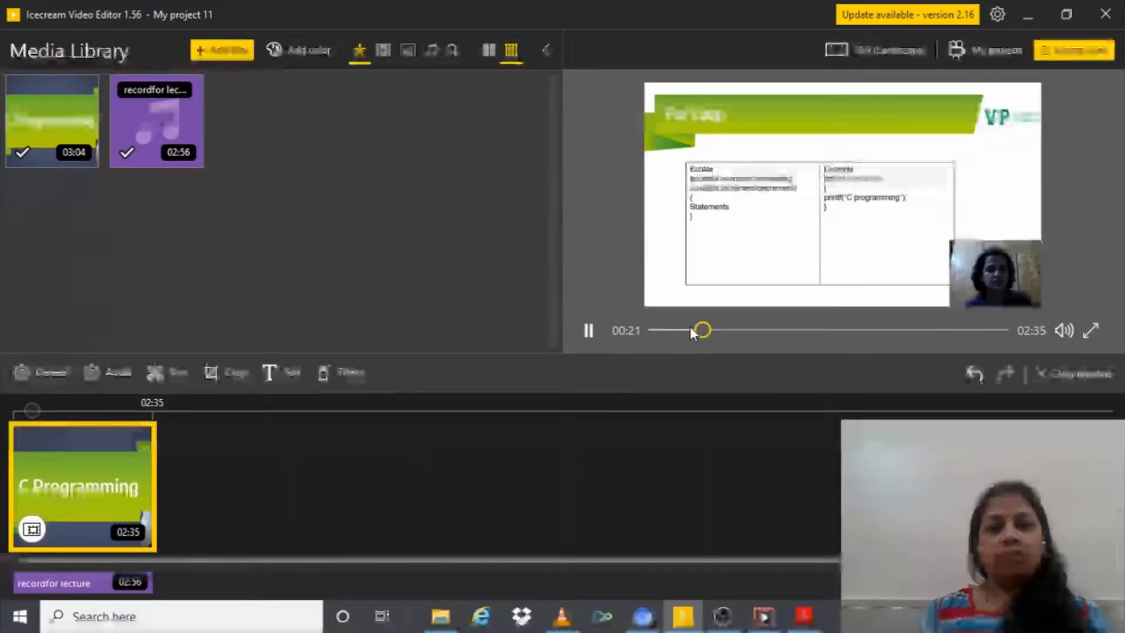
left_click(589, 331)
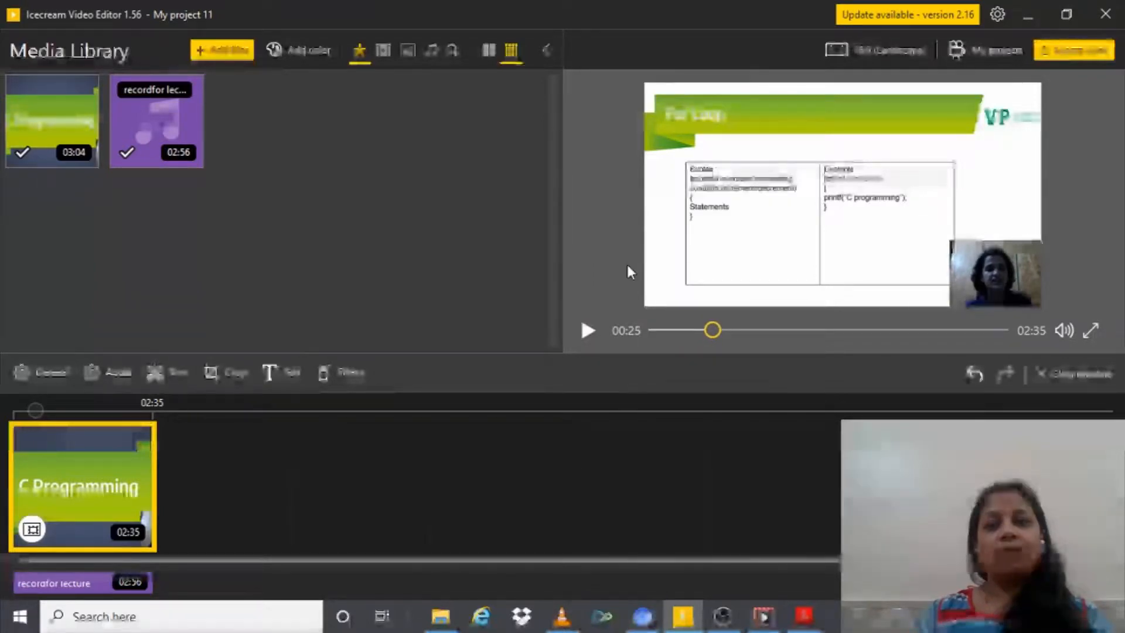